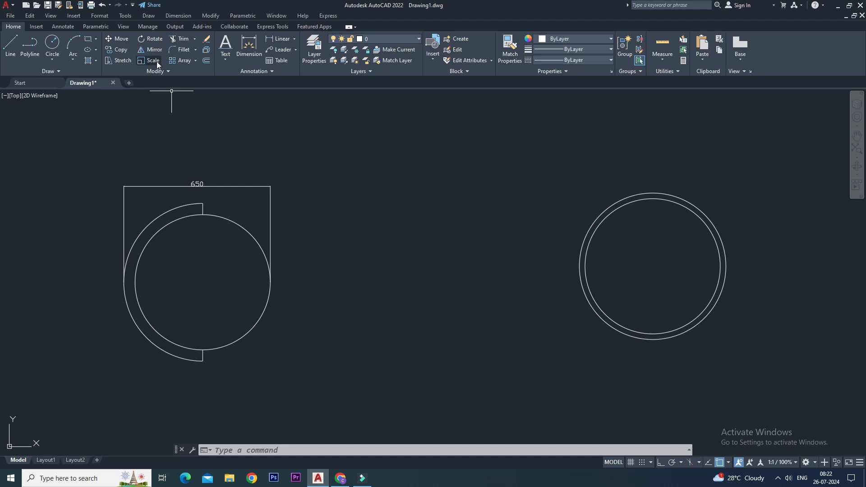
- Scale the single chair and its 650 dimension by a factor of 2 from the chair's leftmost point
click(153, 61)
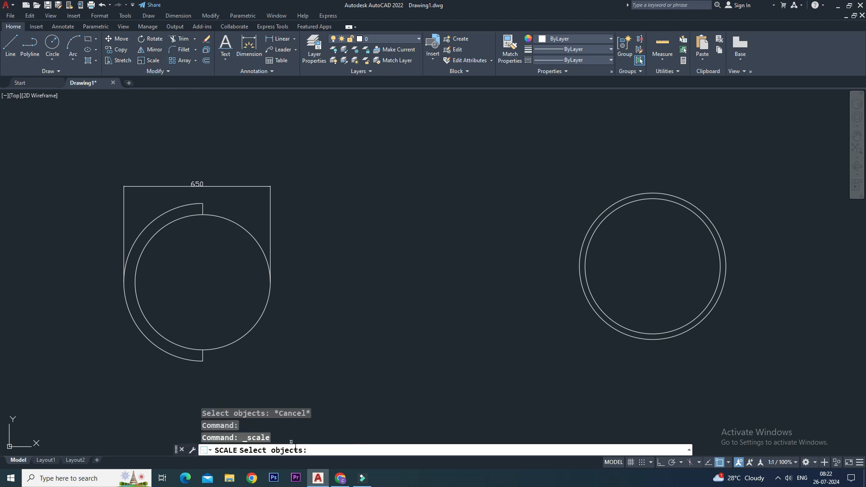
click(355, 158)
click(91, 401)
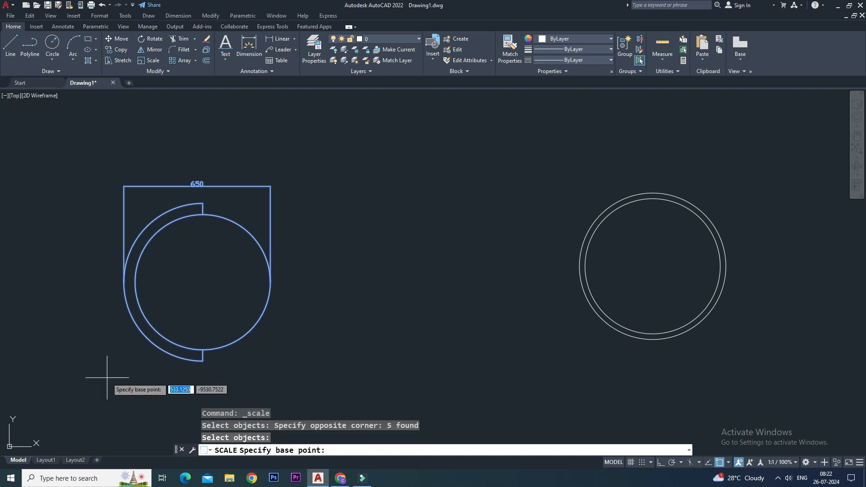
click(127, 282)
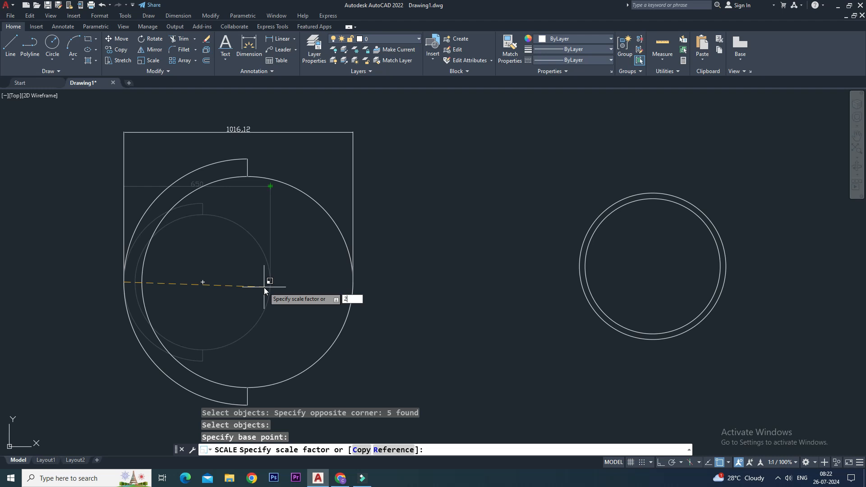
key(Return)
- Scale the enlarged chair and its dimension by a factor of .5 from the same leftmost point
middle_drag(281, 268, 282, 339)
scroll(267, 164, up, 6)
scroll(260, 183, down, 10)
scroll(260, 183, up, 5)
scroll(259, 183, down, 2)
text(sc)
key(Return)
click(393, 122)
click(121, 392)
key(Return)
click(176, 274)
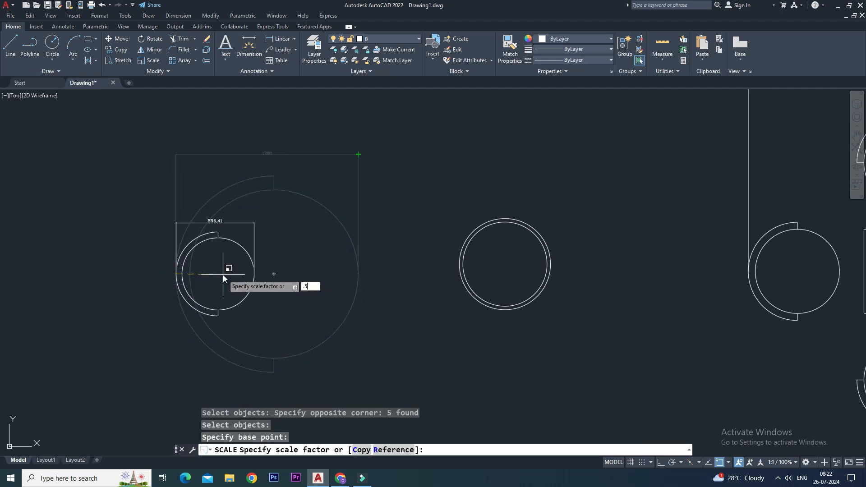
key(Return)
- Create a scaled copy of the round stool's inner circle from its left quadrant, using a factor of 0.2
scroll(216, 236, up, 2)
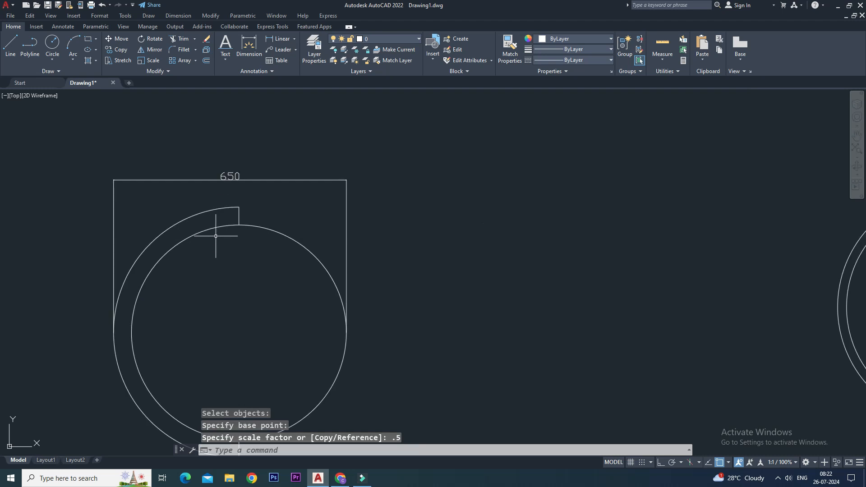
scroll(215, 236, down, 2)
middle_drag(440, 284, 135, 275)
middle_drag(270, 272, 224, 271)
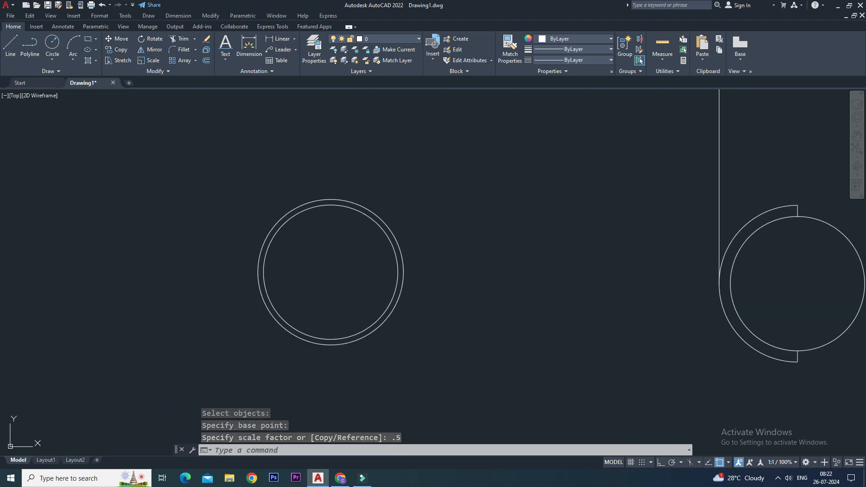
text(s)
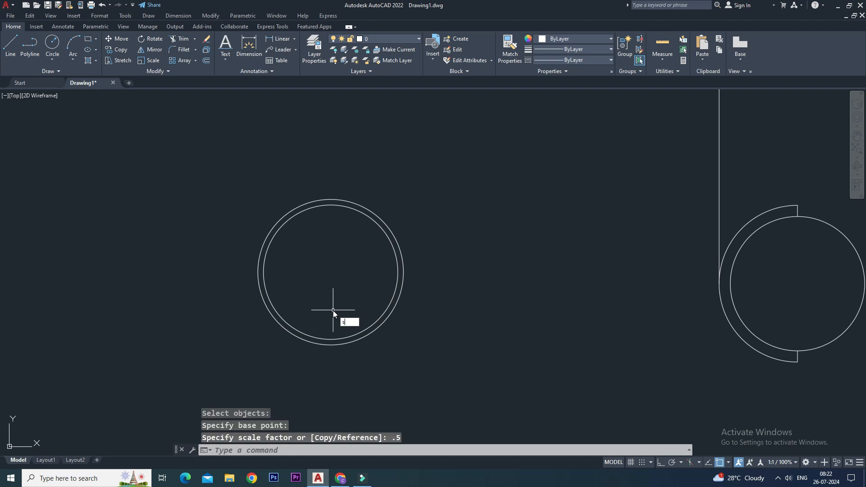
text(c)
key(Return)
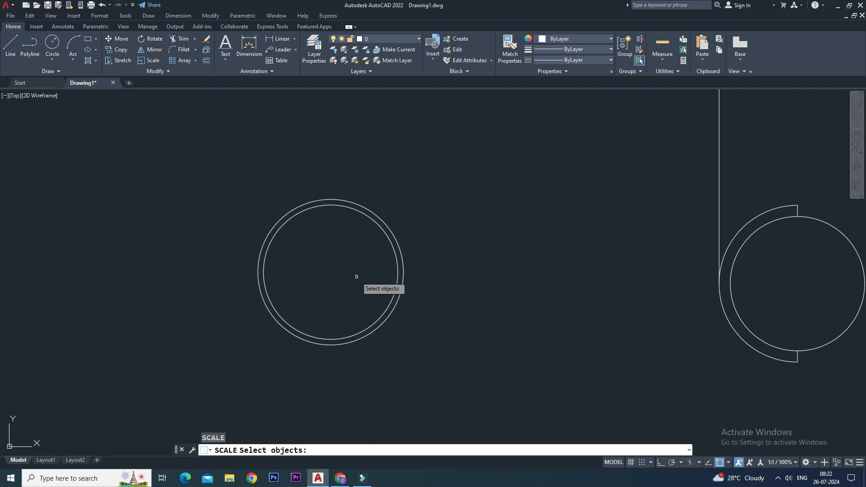
click(378, 229)
key(Return)
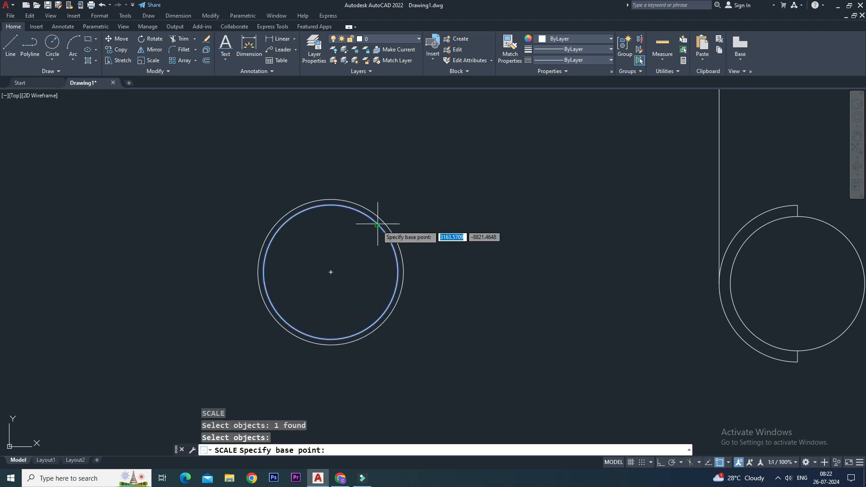
click(263, 272)
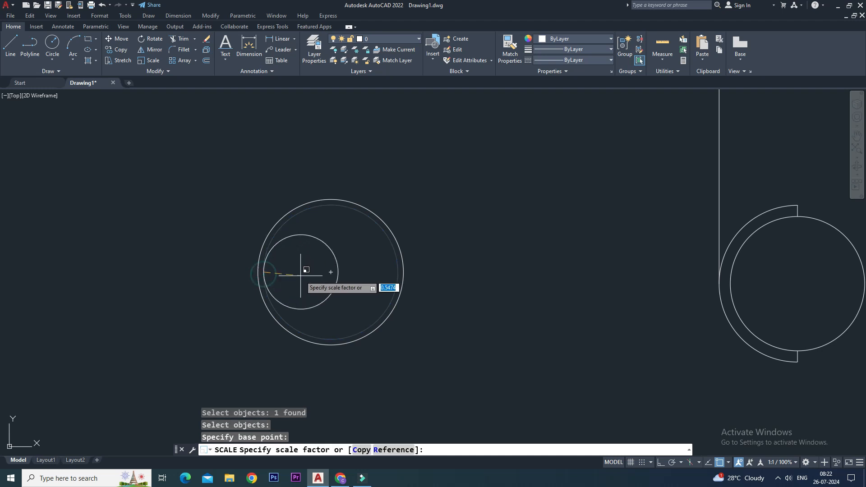
click(362, 450)
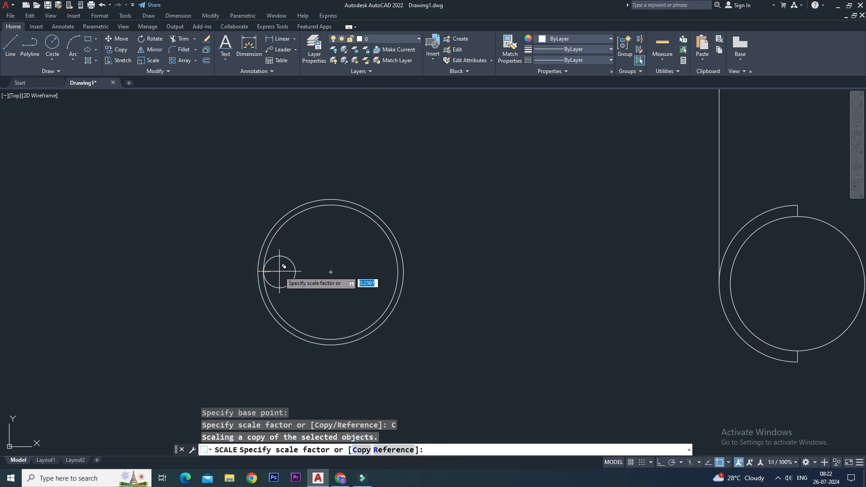
text(0.2)
key(Return)
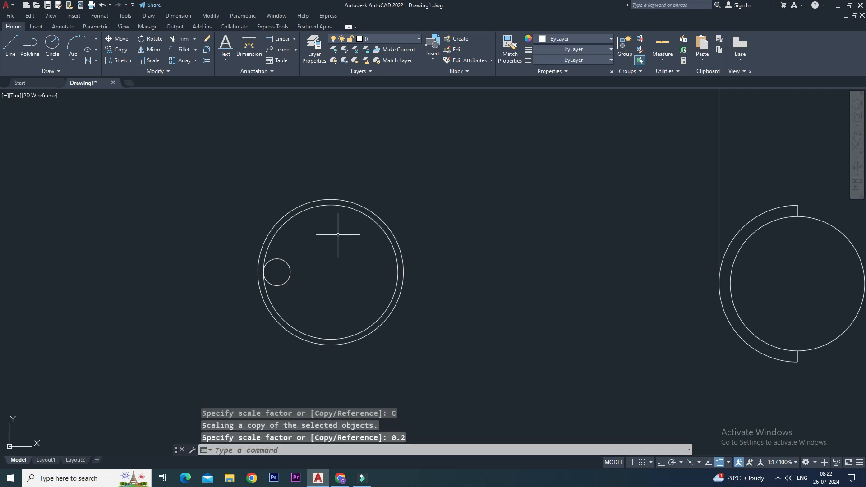
- Create a scaled copy of the stool's inner circle from its upper quadrant, using a factor of 0.2
text(sc)
key(Return)
click(332, 204)
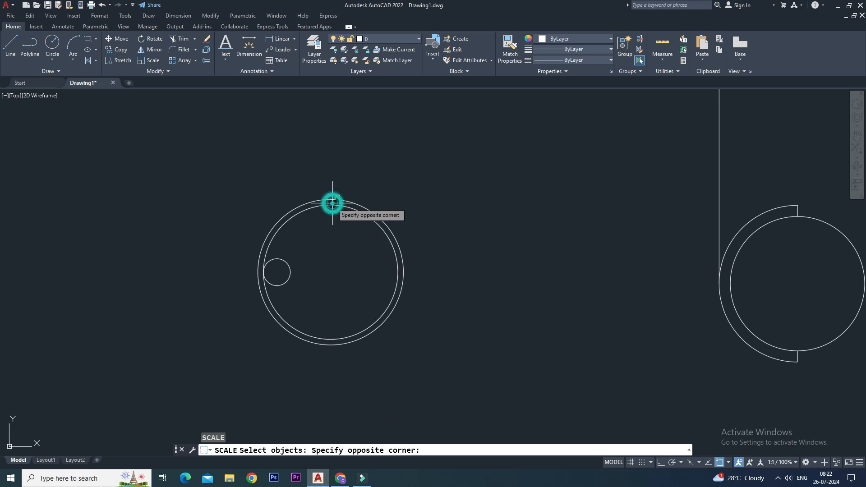
click(332, 203)
click(333, 204)
click(328, 207)
click(328, 206)
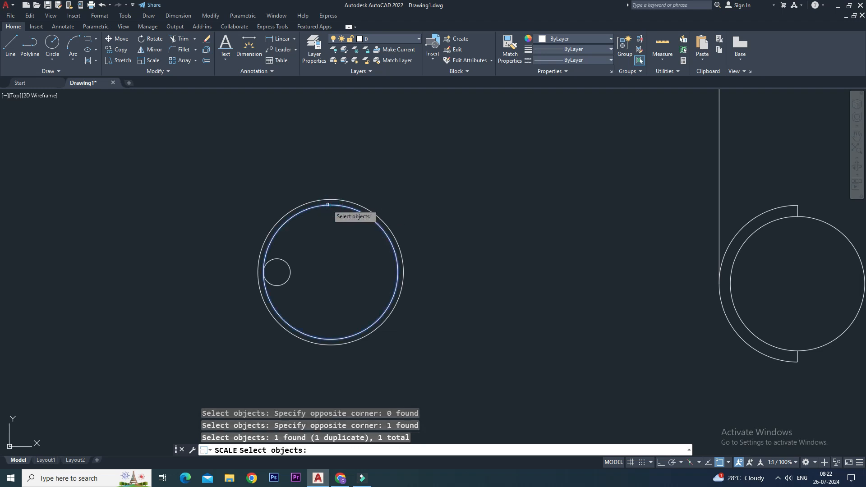
key(Return)
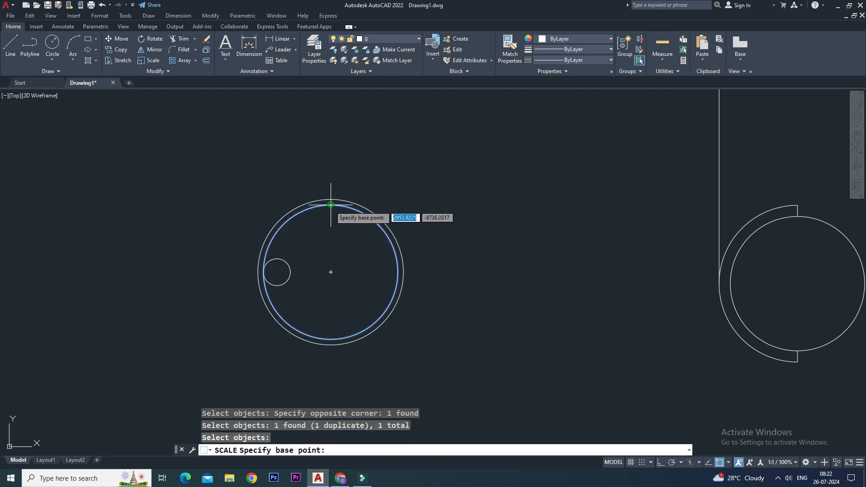
click(330, 206)
text(c)
key(Return)
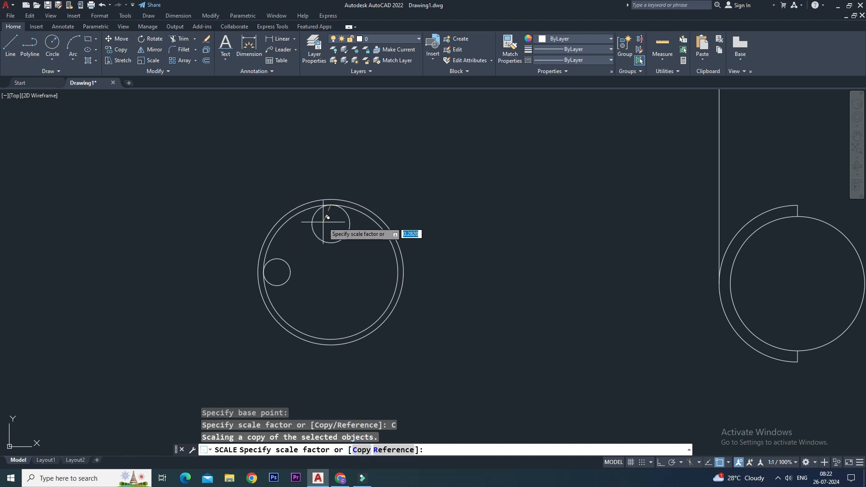
text(0.2)
key(Return)
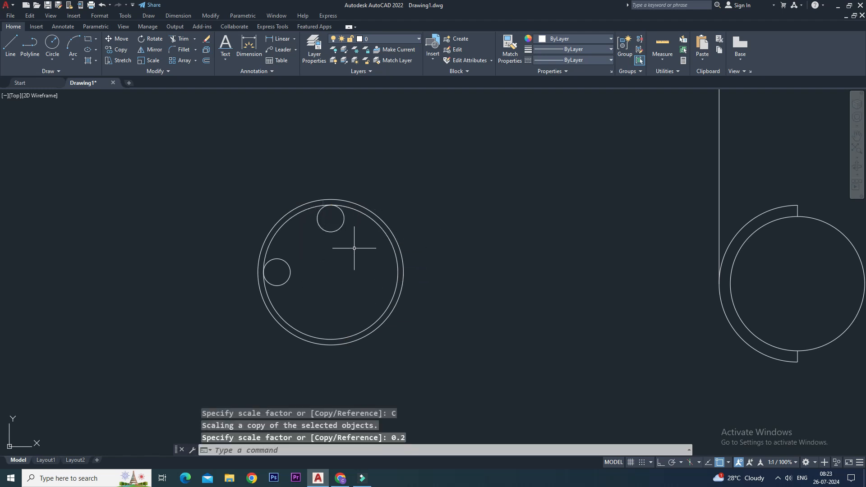
- Create a scaled copy of the stool's inner circle from its right quadrant, using a factor of 0.2
text(sc)
key(Return)
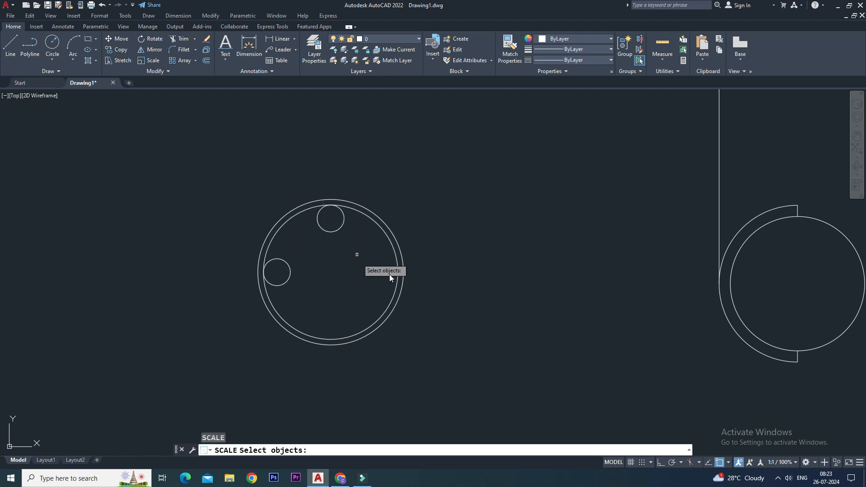
click(393, 254)
key(Return)
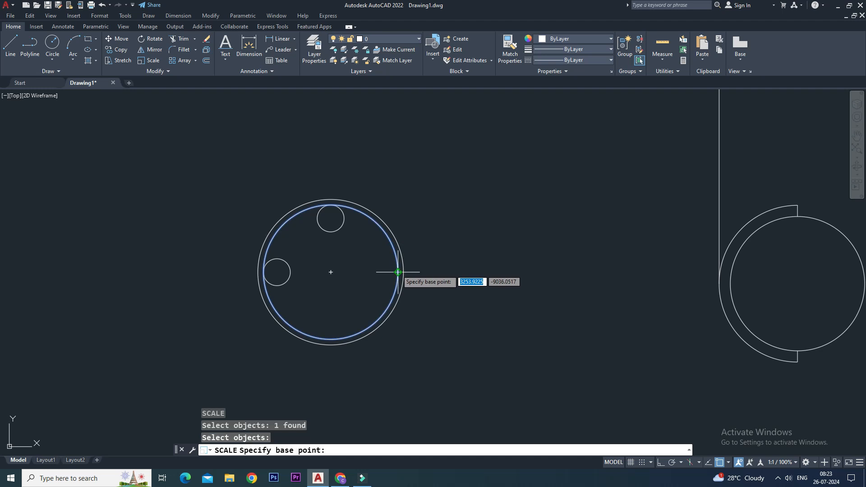
click(398, 271)
click(360, 450)
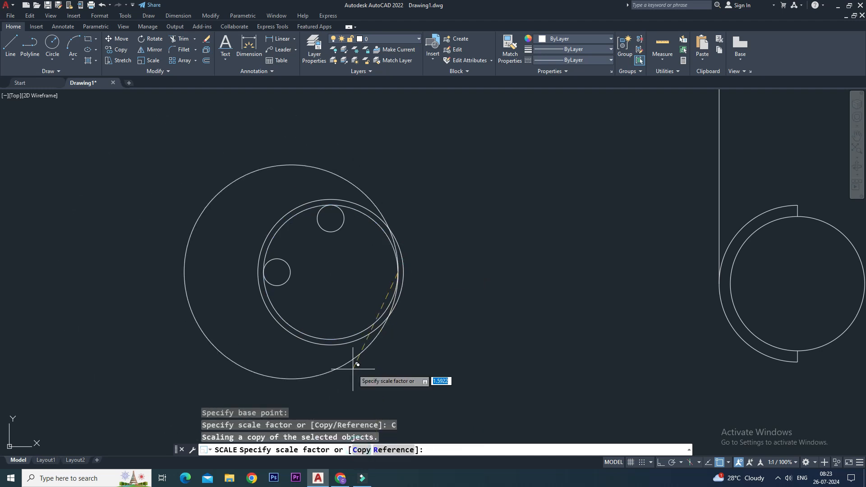
key(Return)
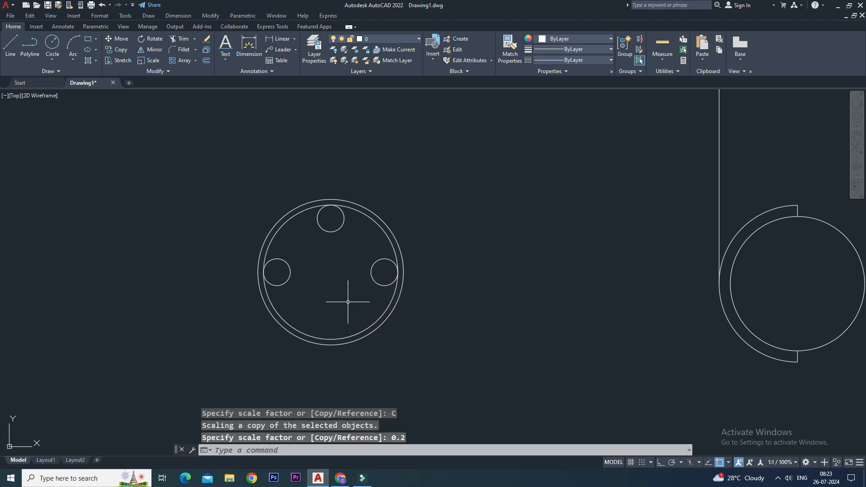
- Create a scaled copy of the stool's inner circle from its lower quadrant, using a factor of 0.2
text(site c)
key(Return)
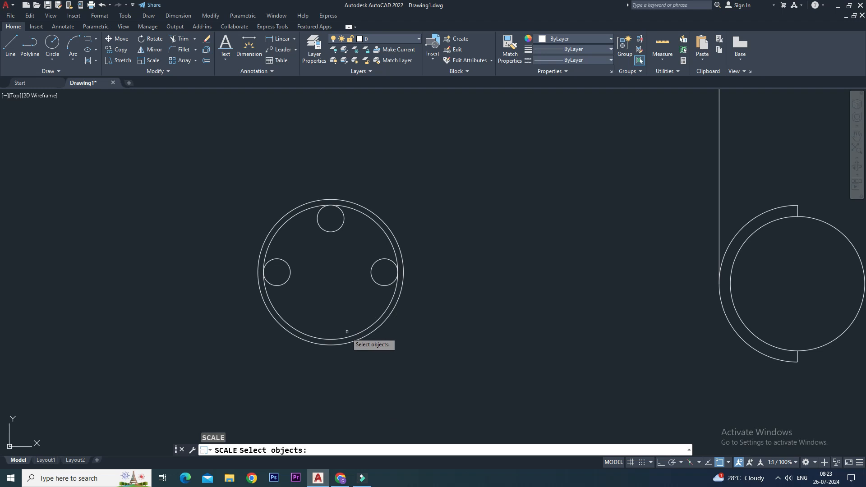
click(344, 337)
click(341, 338)
click(337, 339)
key(Return)
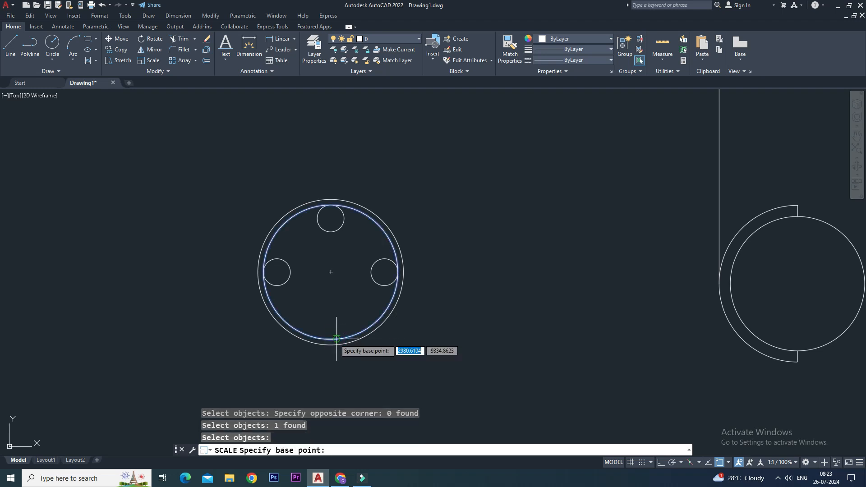
click(330, 340)
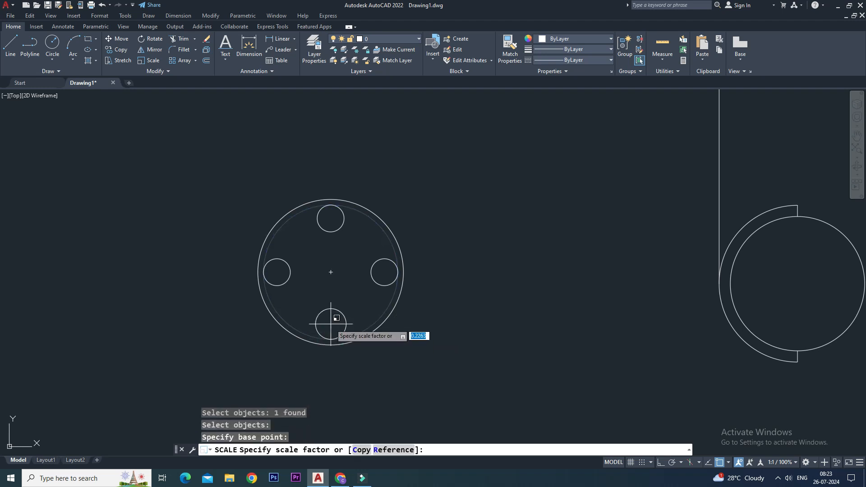
text(c)
key(Return)
text(0.2)
key(Return)
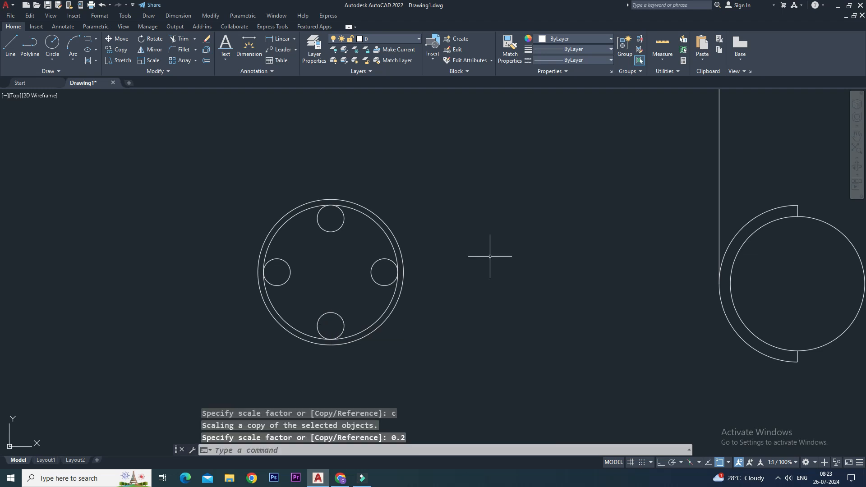
- Scale the second table-and-four-chairs set with its dimension by a factor of 2 from the left chair's outermost point
middle_drag(611, 269, 110, 270)
middle_drag(177, 260, 177, 272)
middle_drag(286, 218, 274, 215)
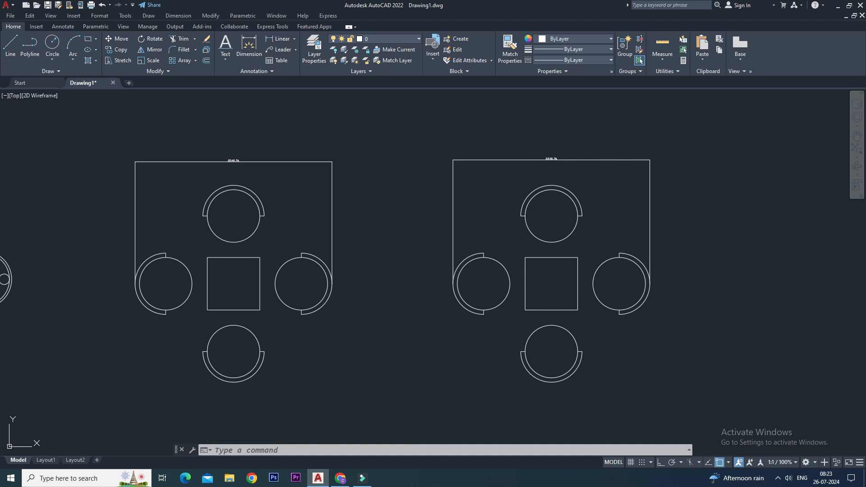
text(sc)
key(Return)
click(703, 132)
click(419, 399)
key(Return)
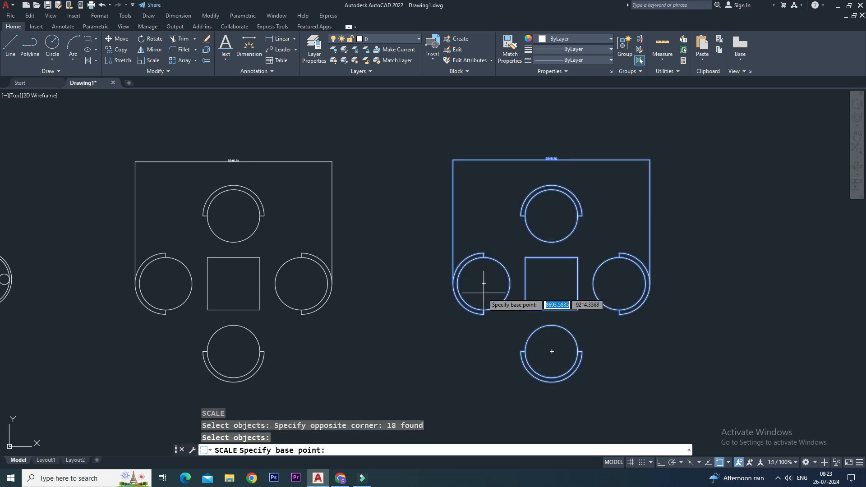
click(454, 284)
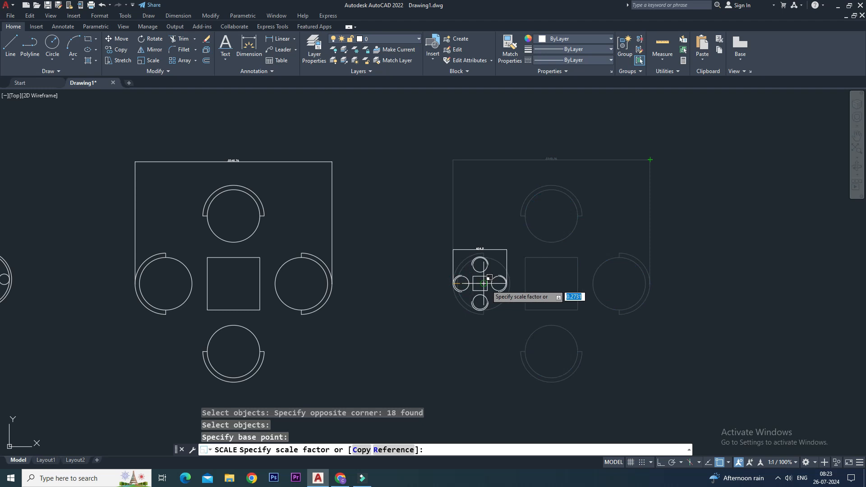
key(Return)
- Scale the enlarged table set from its left chair's outermost point, using its overall width as the reference length and the neighbouring set's width as the new length
scroll(488, 259, down, 2)
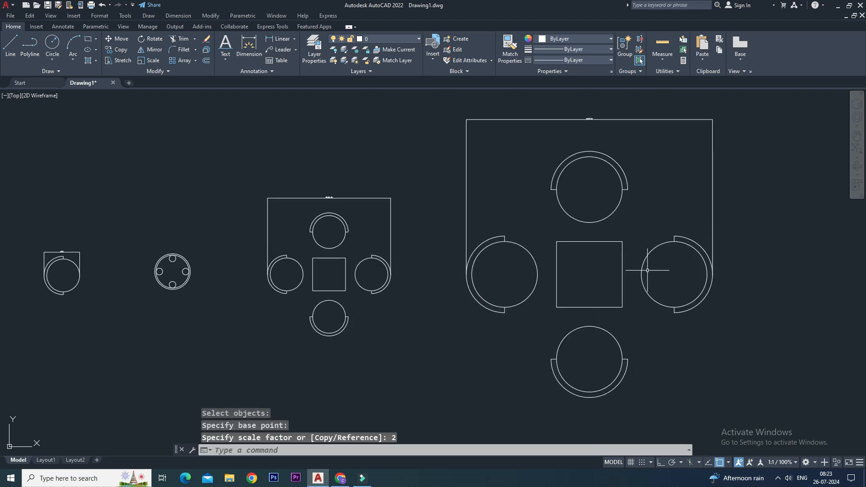
text(s)
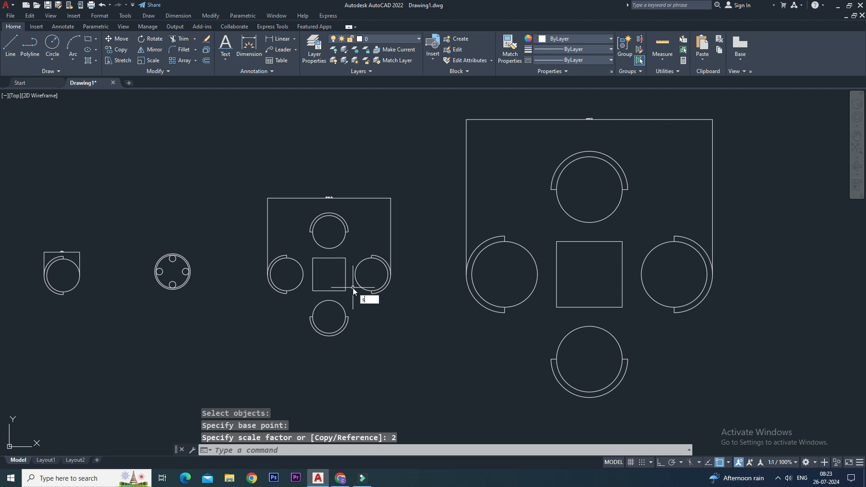
text(c)
key(Return)
click(431, 103)
click(750, 427)
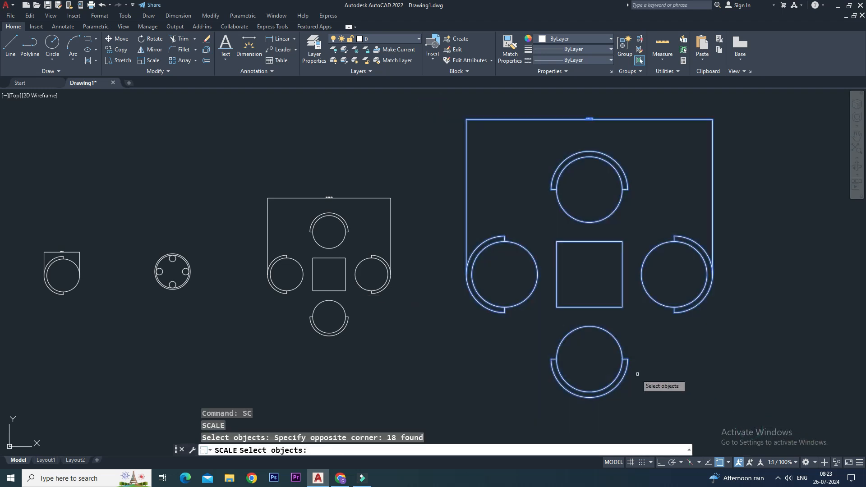
key(Return)
click(467, 274)
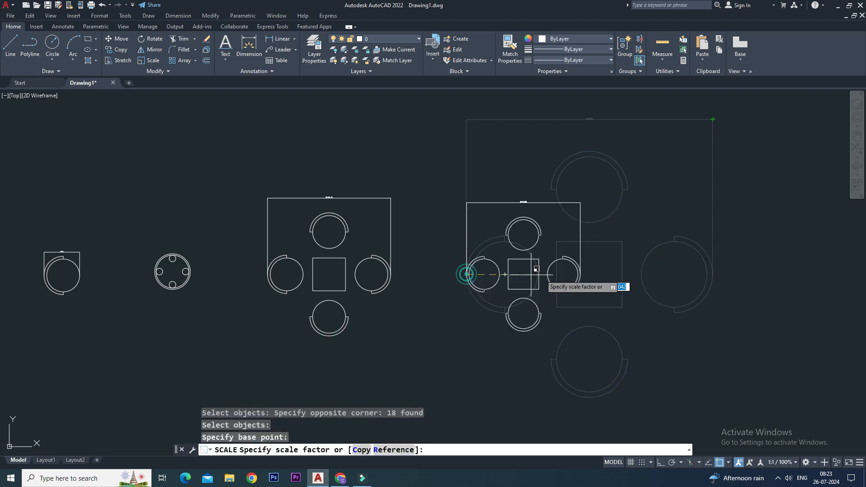
click(393, 450)
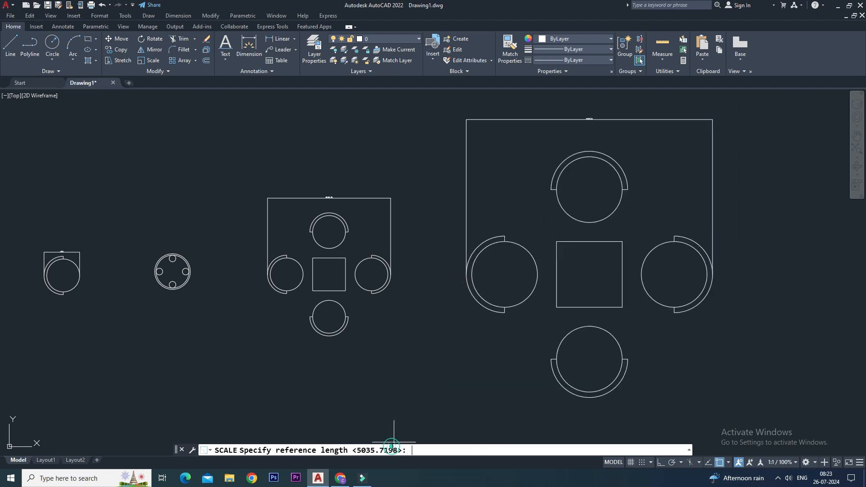
click(467, 274)
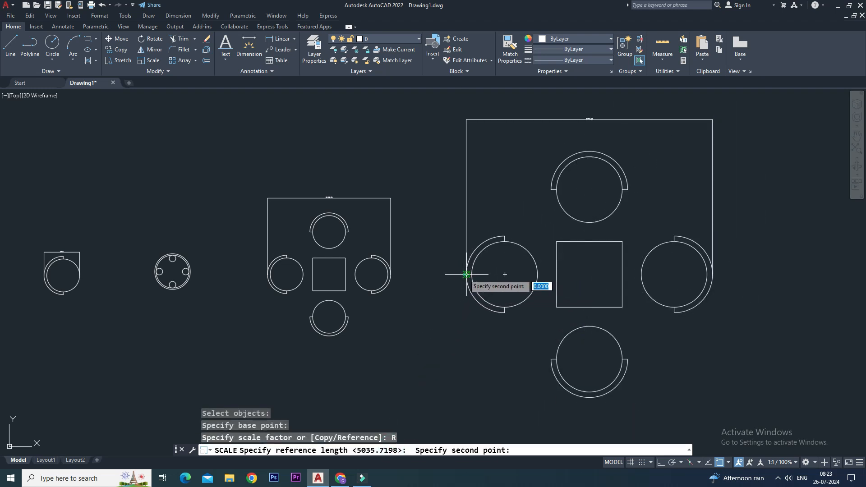
click(713, 274)
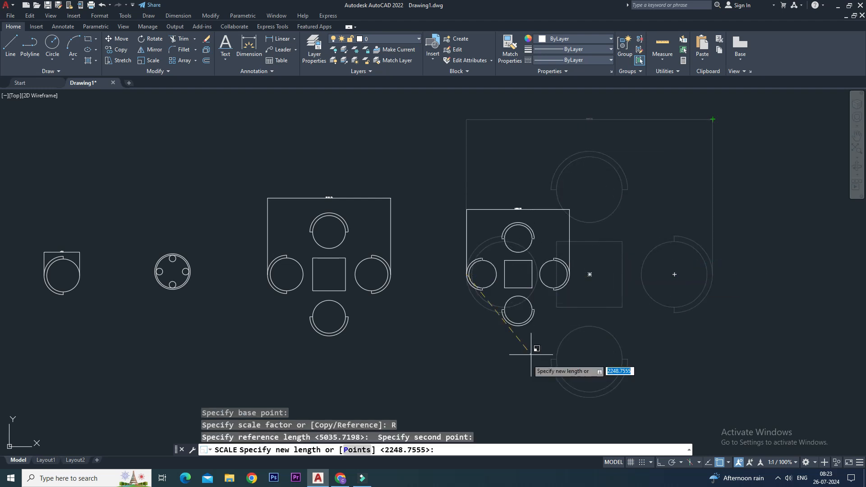
click(357, 450)
click(267, 276)
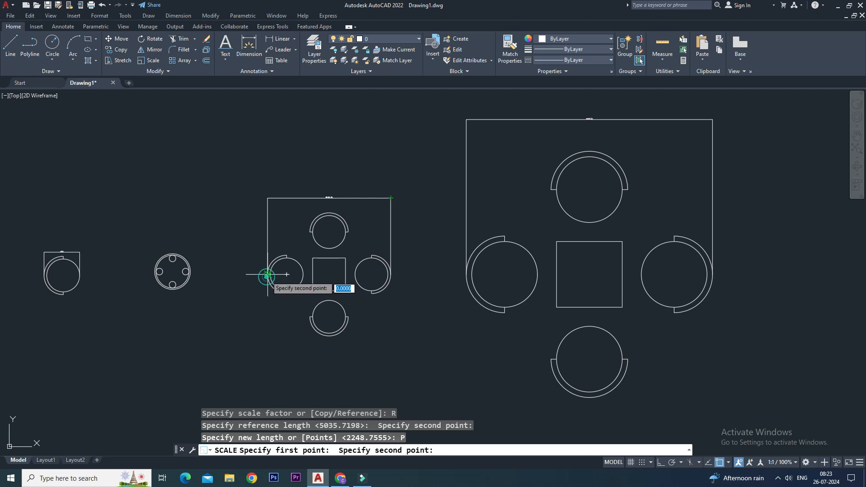
click(391, 274)
mouse_move(390, 302)
middle_down()
mouse_move(497, 294)
mouse_move(506, 276)
middle_up()
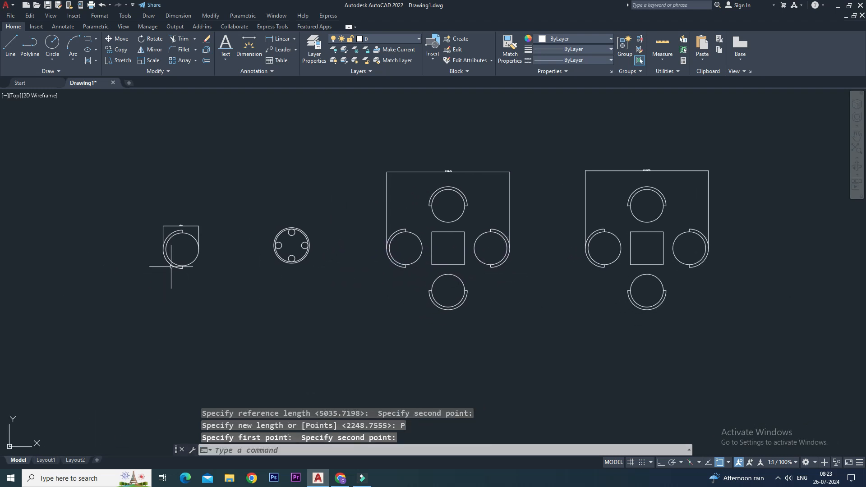
middle_drag(238, 257, 291, 275)
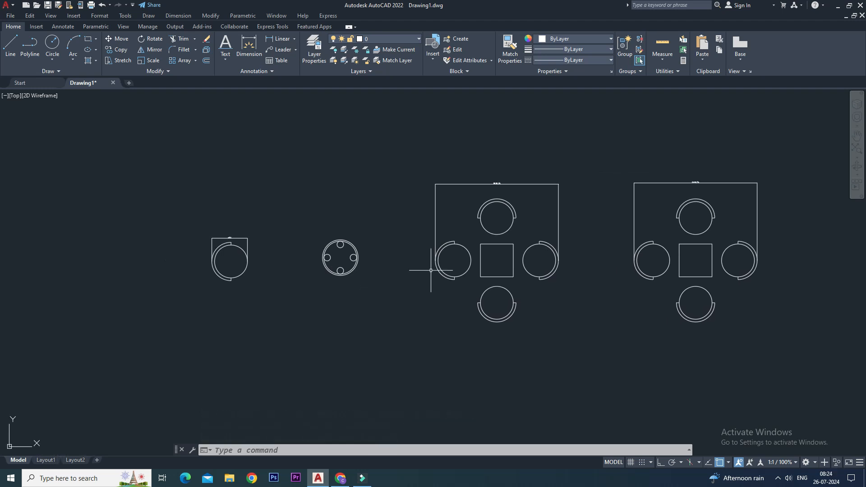
middle_drag(431, 270, 384, 269)
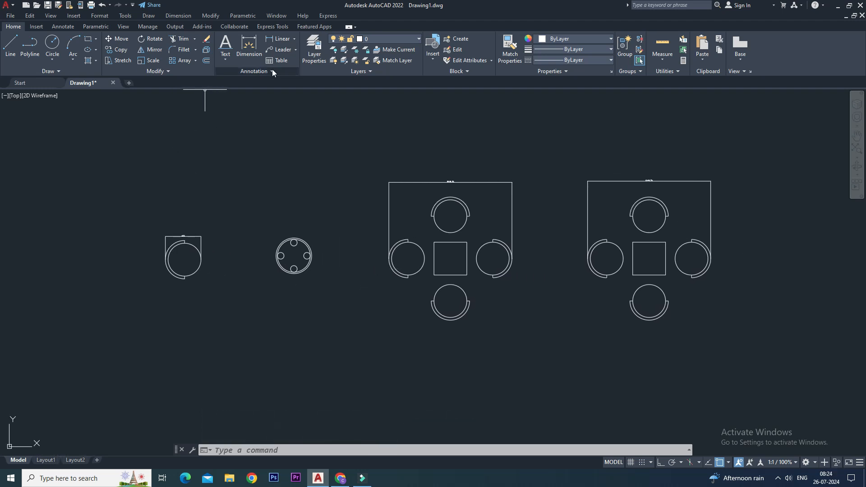
click(227, 57)
click(240, 93)
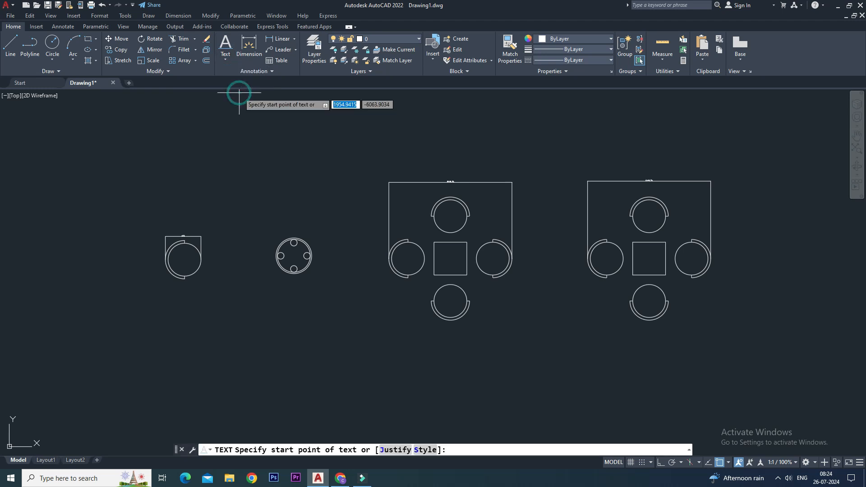
middle_drag(196, 303, 226, 302)
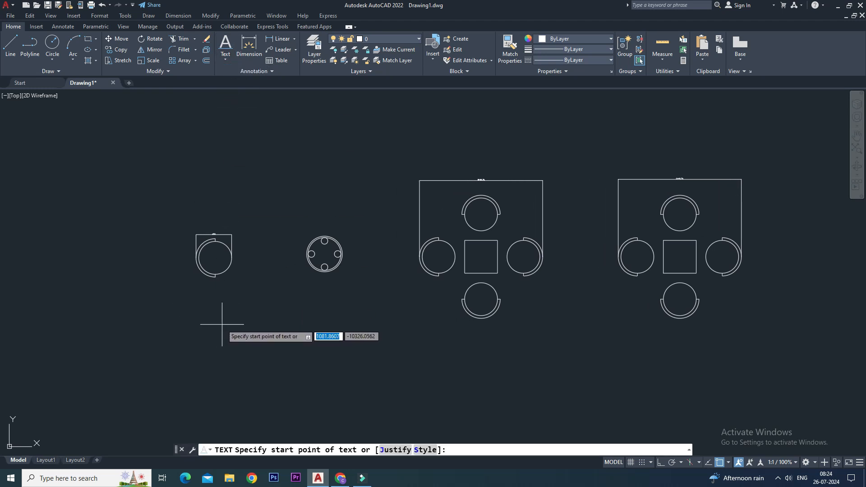
middle_drag(226, 301, 248, 307)
key(Escape)
mouse_move(258, 242)
middle_down()
mouse_move(322, 244)
mouse_move(220, 251)
middle_up()
scroll(322, 243, up, 2)
click(354, 209)
click(224, 352)
key(Escape)
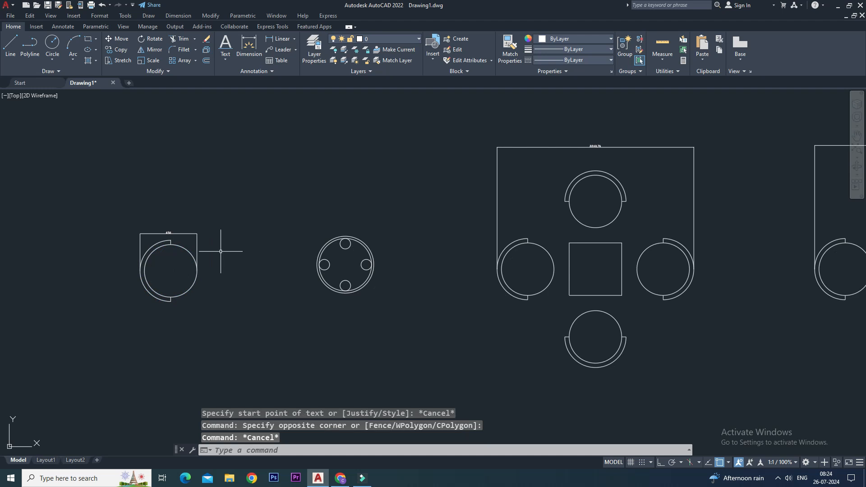
- Add single-line text of height 25 below the single chair, reading "Scale Command is used to Multiply the value for 2D Elements"
middle_drag(221, 251, 205, 252)
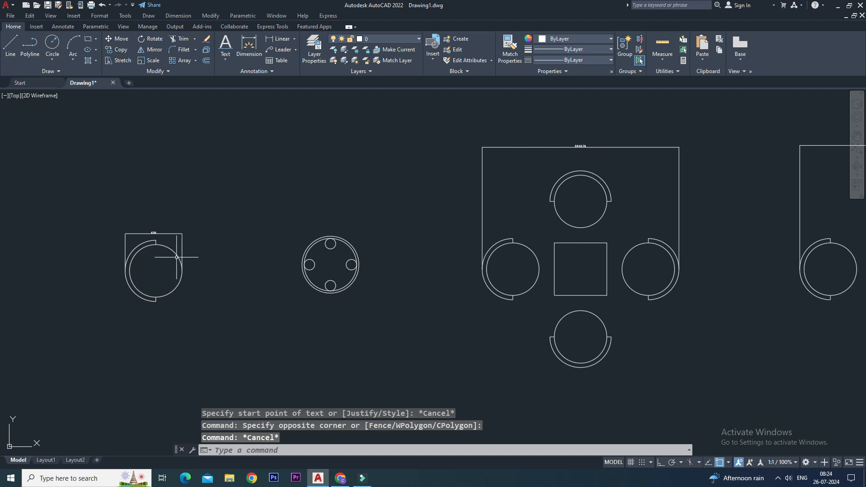
click(227, 58)
click(239, 92)
middle_drag(161, 346, 185, 326)
click(190, 322)
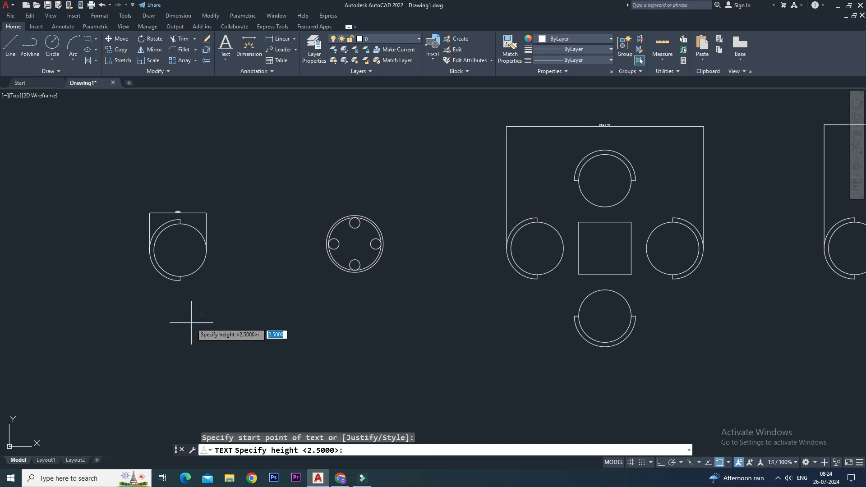
text(25)
key(Return)
key(Return)
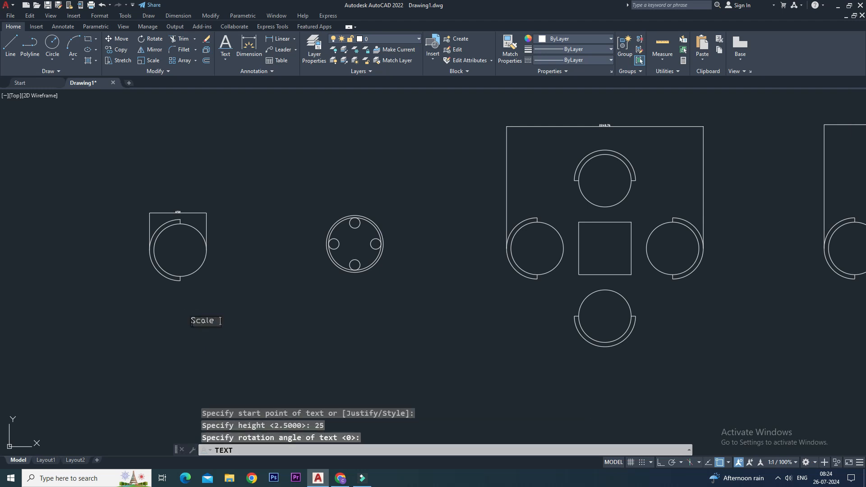
text(Scale Command is)
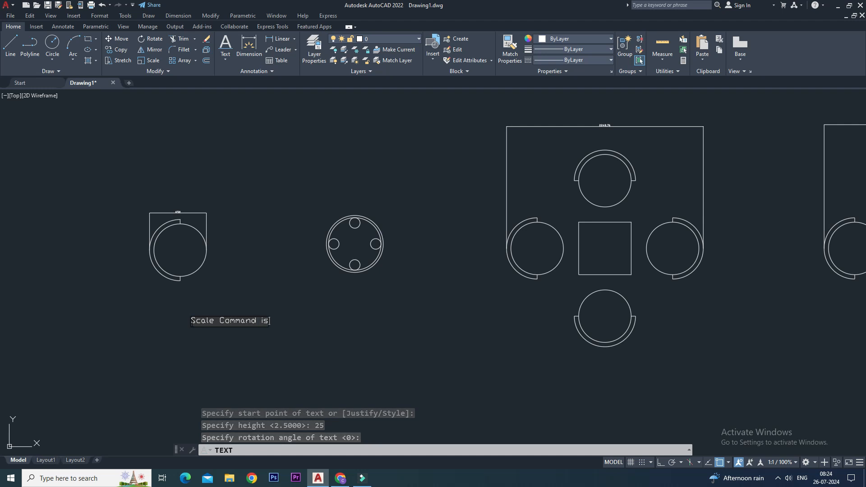
text( used to Multiply the value for 2D Elements)
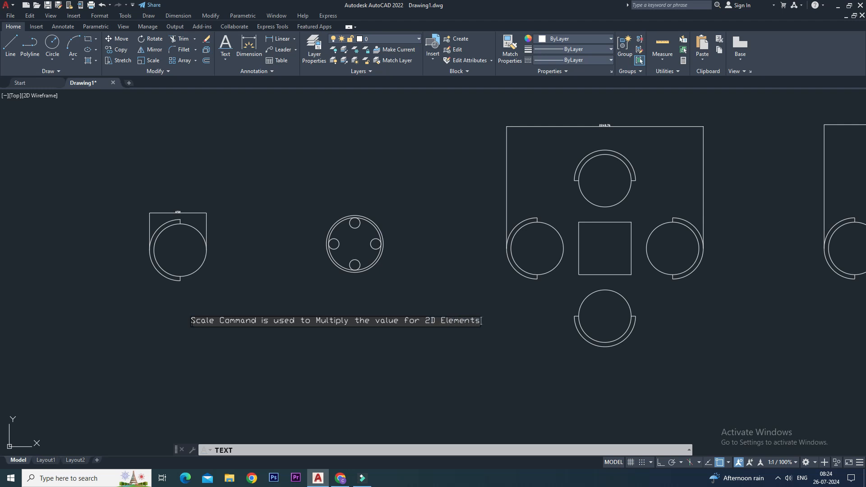
key(Return)
key(Return)
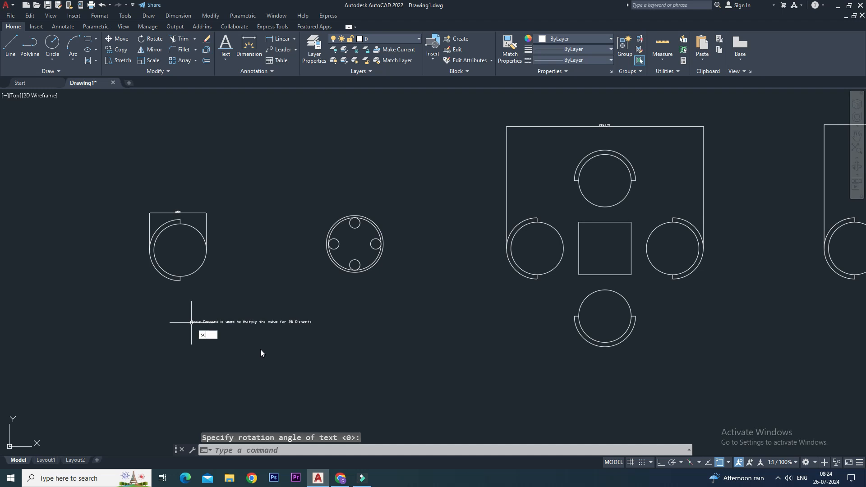
- Scale the text line from its start point by a factor of about 3.46
key(Return)
click(290, 361)
click(190, 290)
key(Return)
click(191, 322)
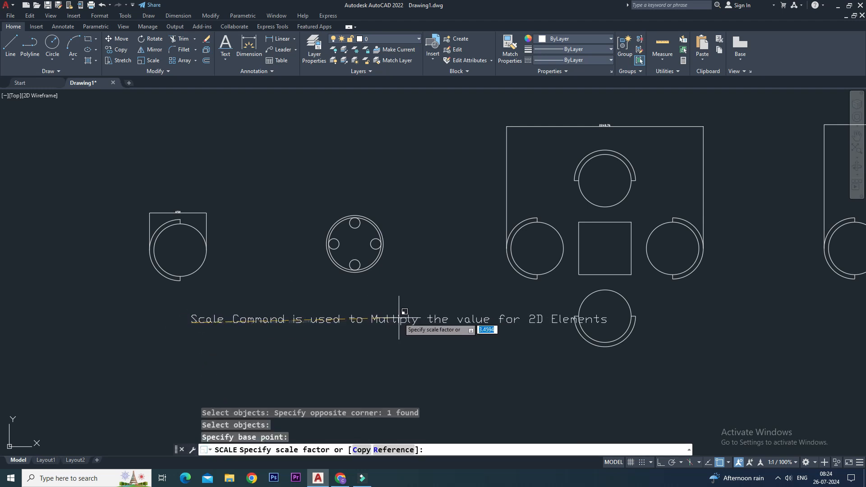
key(Escape)
- Move the enlarged text line above the stool and the first table set as a heading
click(428, 310)
click(399, 334)
text(m)
key(Return)
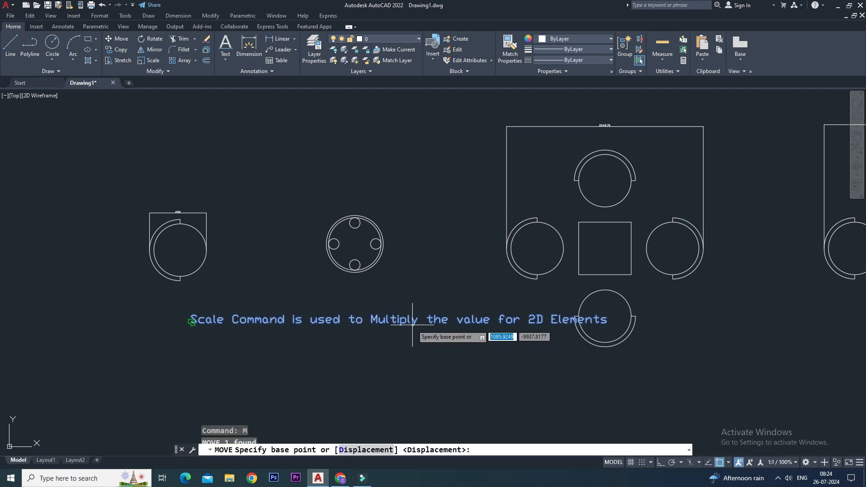
click(413, 324)
middle_drag(245, 148, 217, 235)
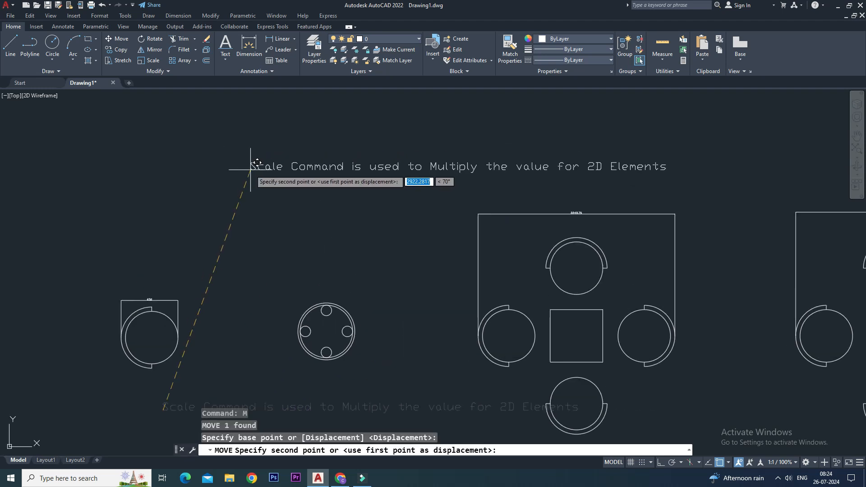
click(265, 154)
key(Escape)
mouse_move(293, 252)
middle_down()
mouse_move(267, 199)
mouse_move(307, 214)
middle_up()
middle_drag(259, 267, 278, 262)
middle_drag(371, 295, 360, 299)
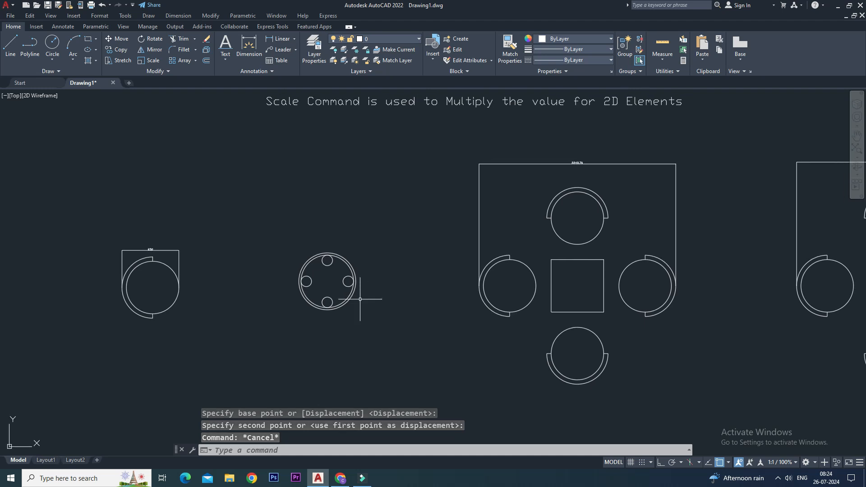
middle_drag(192, 328, 119, 335)
scroll(228, 329, down, 2)
scroll(313, 304, down, 1)
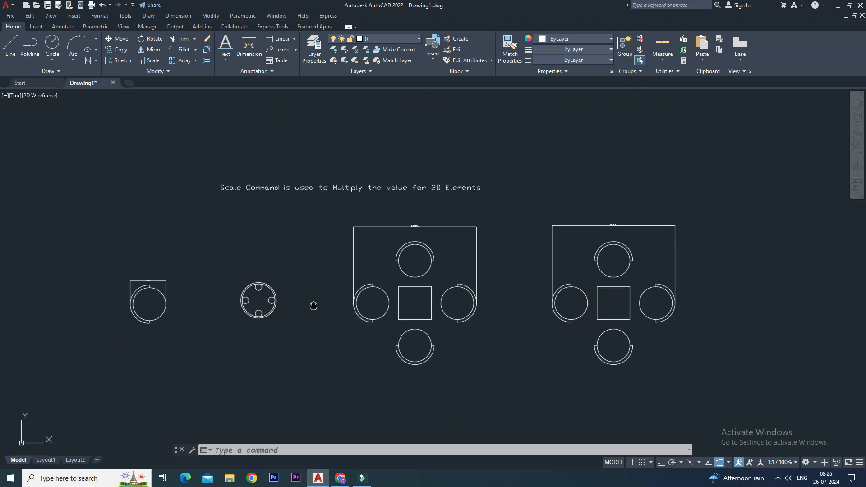